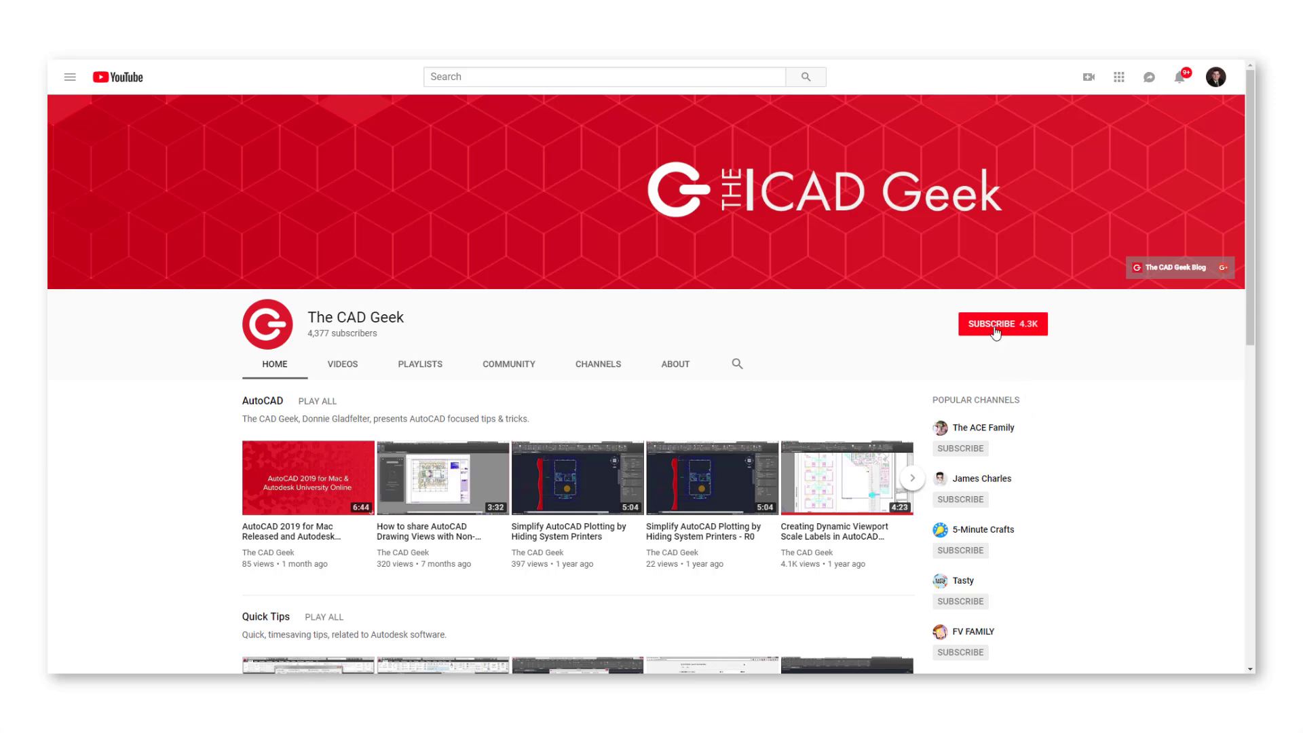
Subscribe to The CAD Geek channel and turn on notifications for its new uploads
click(996, 331)
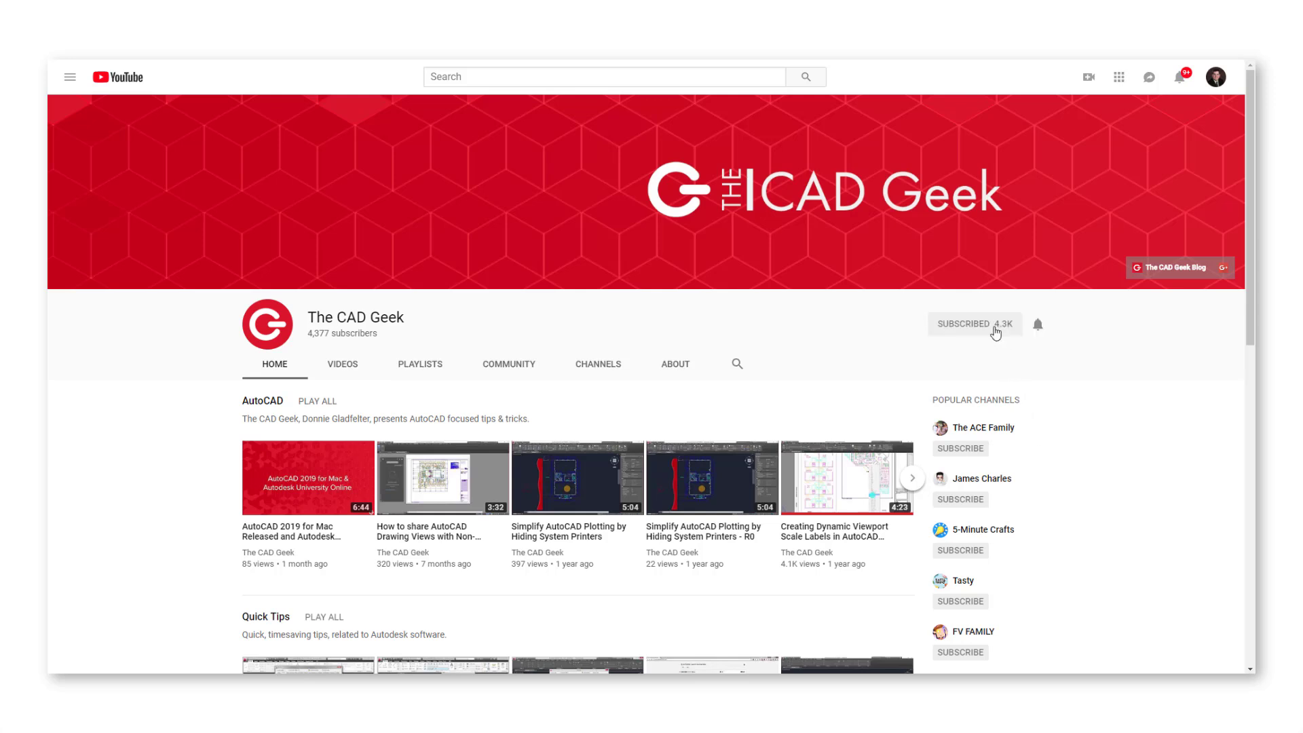
click(1045, 332)
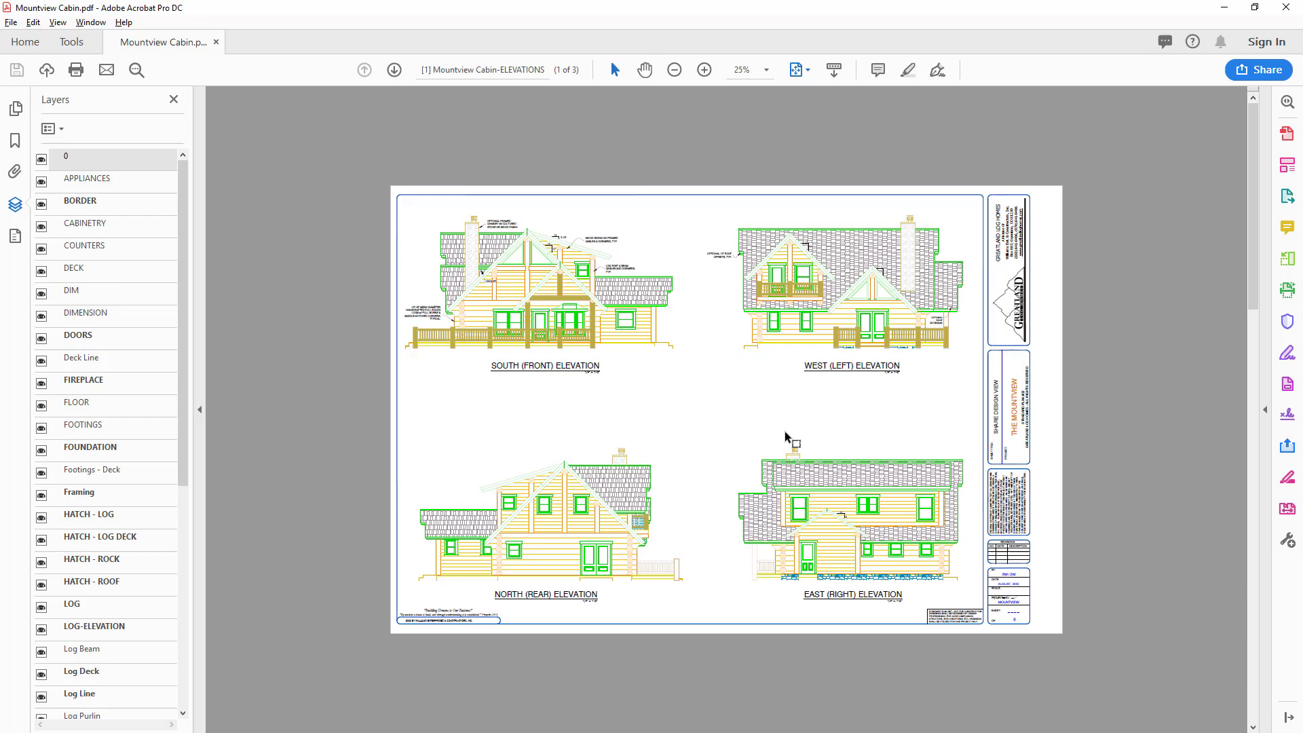
Zoom into the West elevation of Mountview Cabin.pdf in Acrobat
ctrl+scroll(910, 378, up, 6)
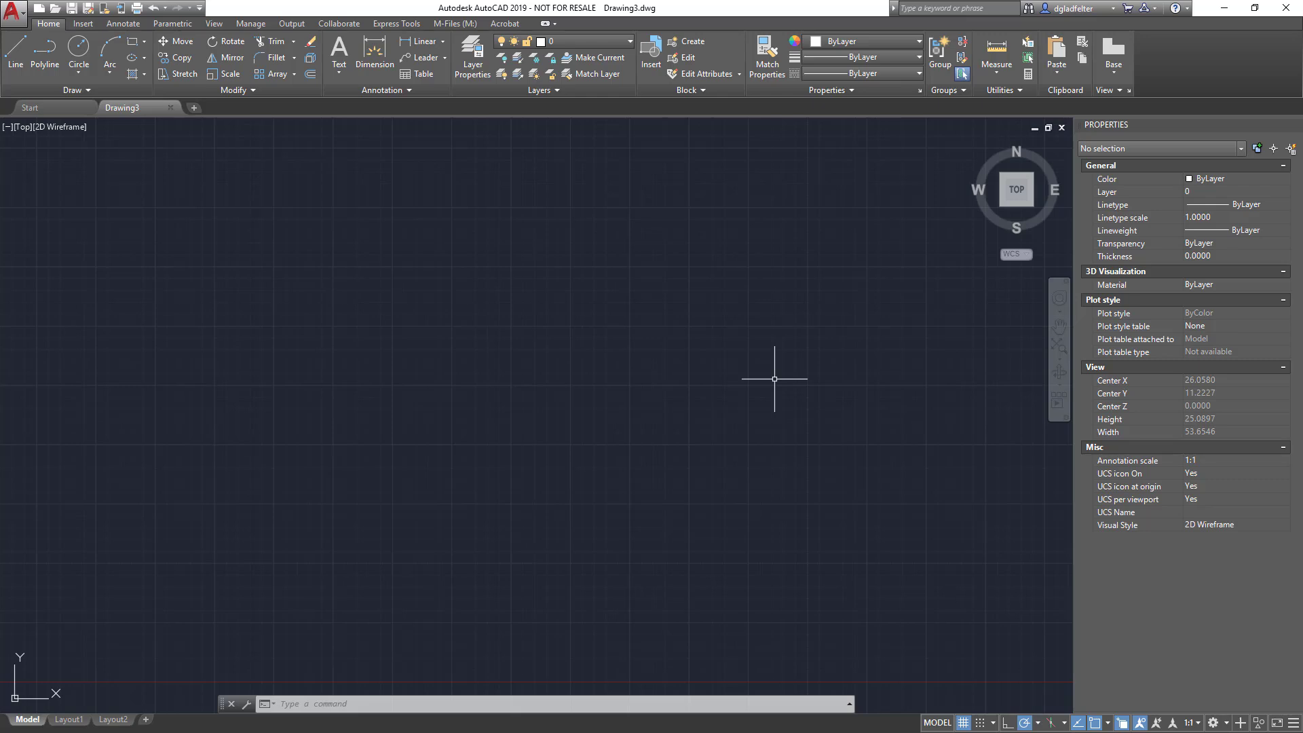
click(602, 42)
click(13, 9)
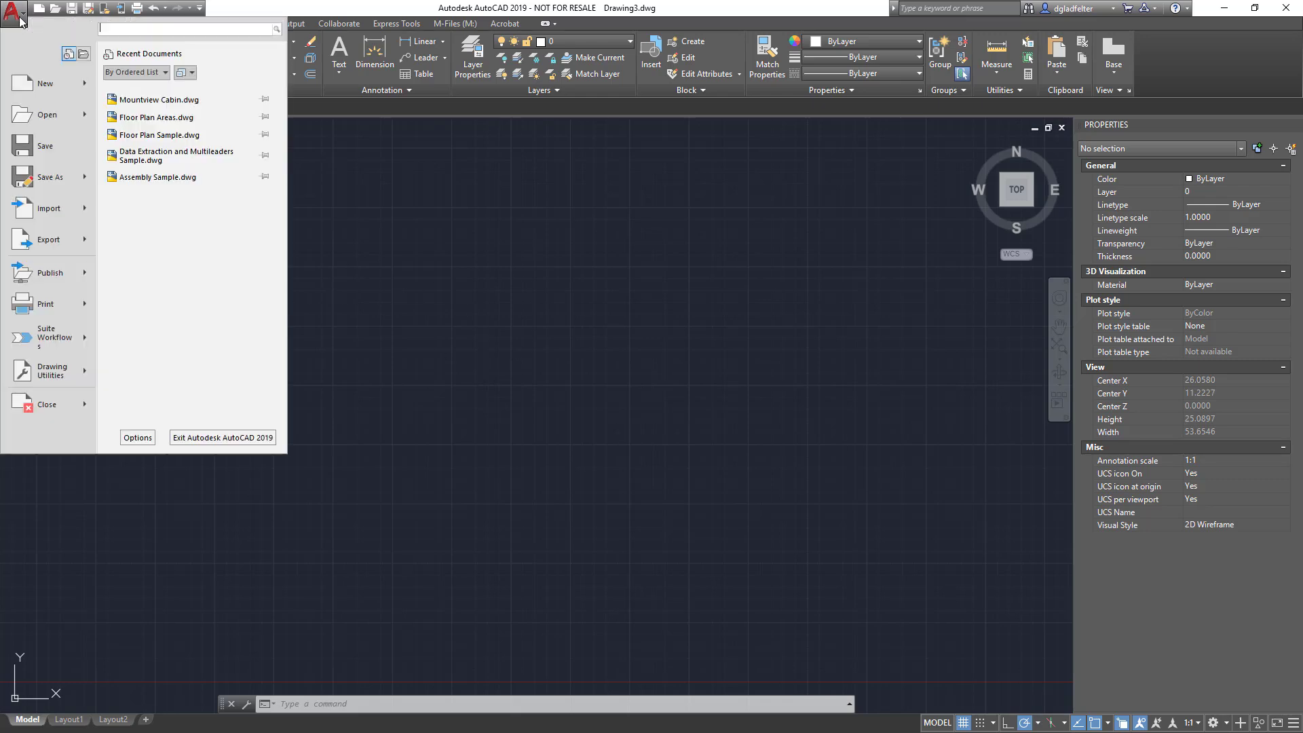
mouse_move(36, 120)
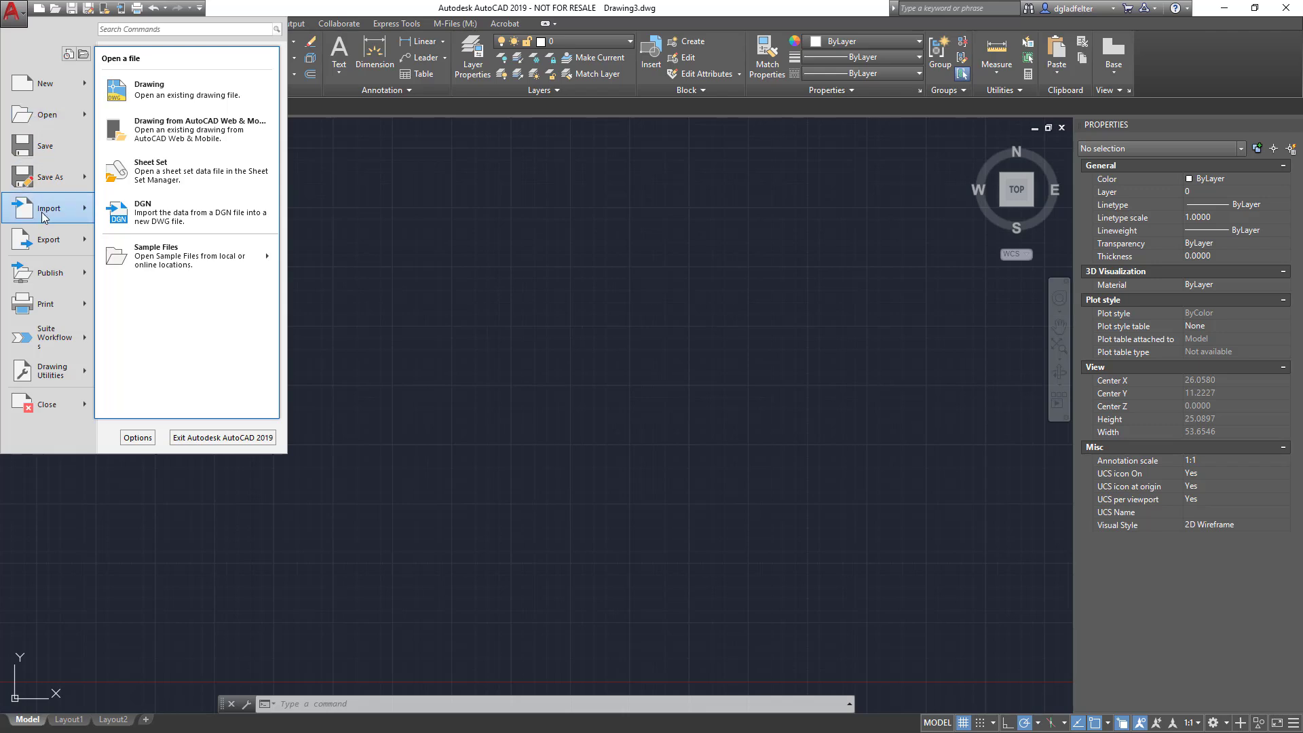
mouse_move(44, 214)
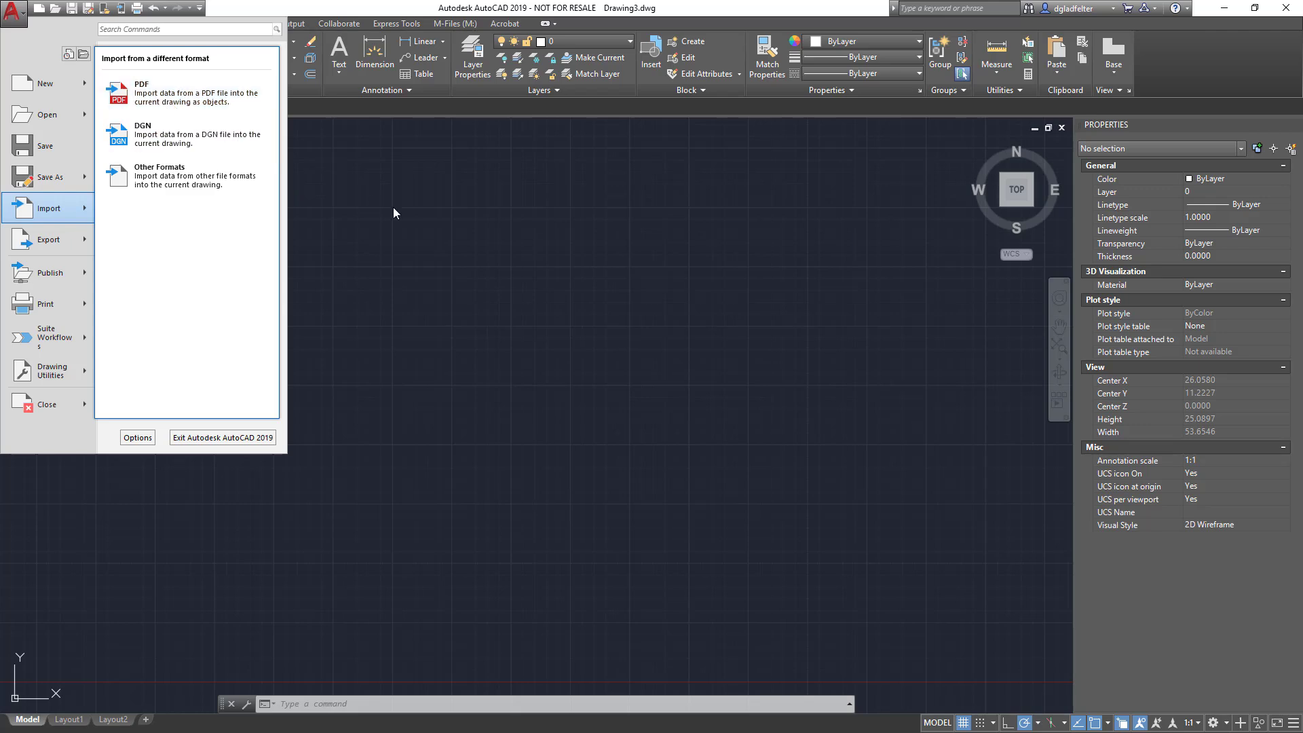
click(426, 242)
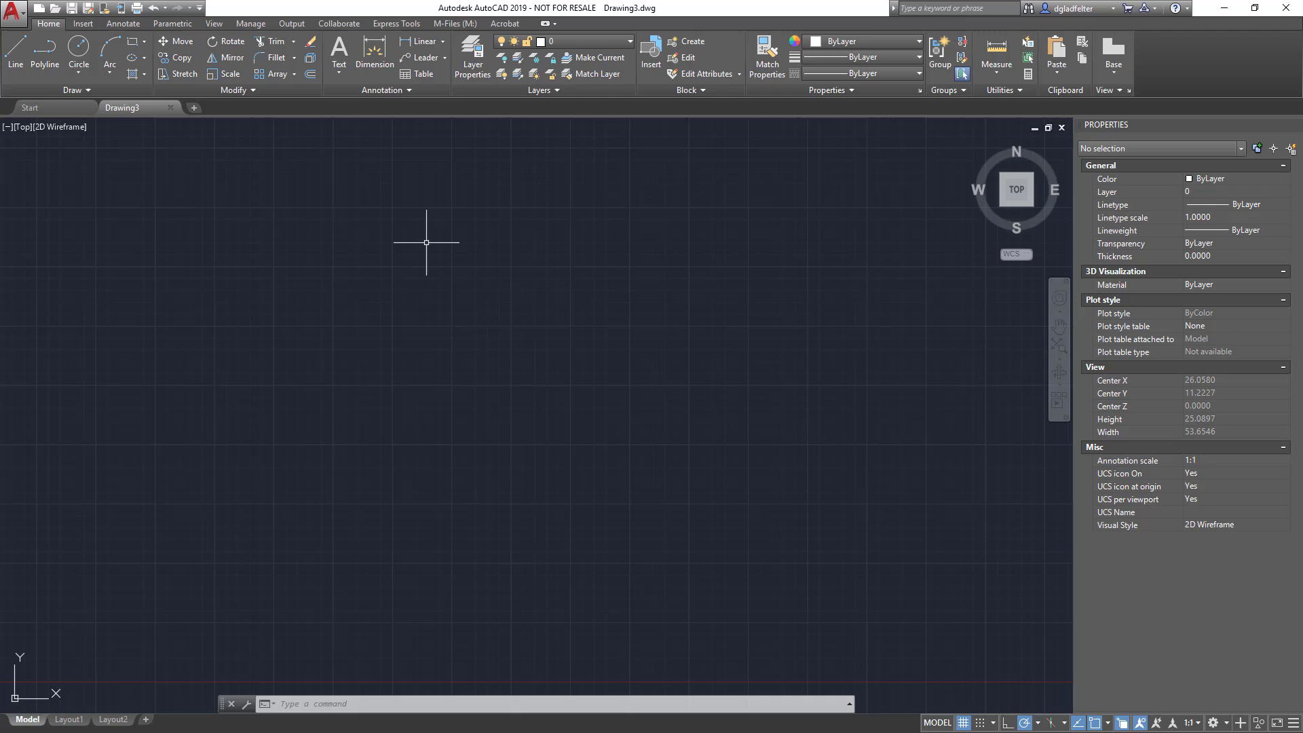
Start PDF Import from the Insert tab and open Mountview Cabin.pdf
click(91, 27)
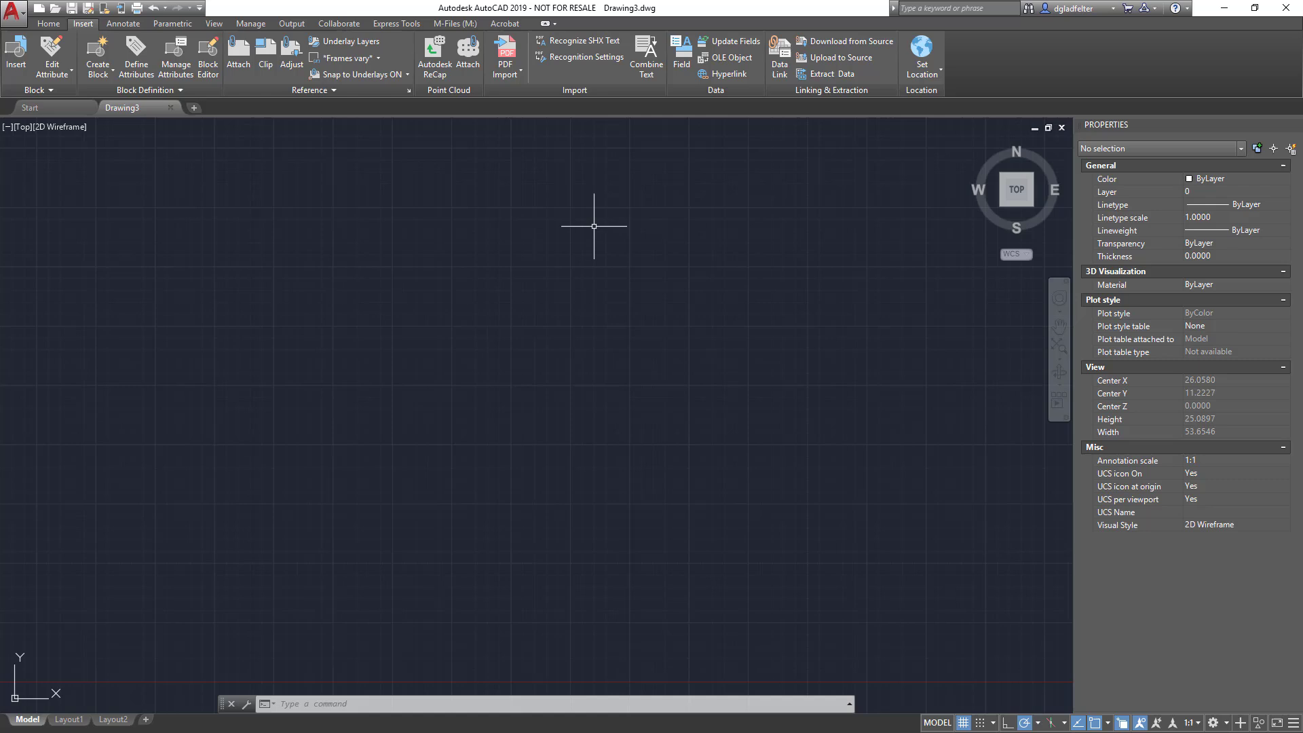
click(507, 45)
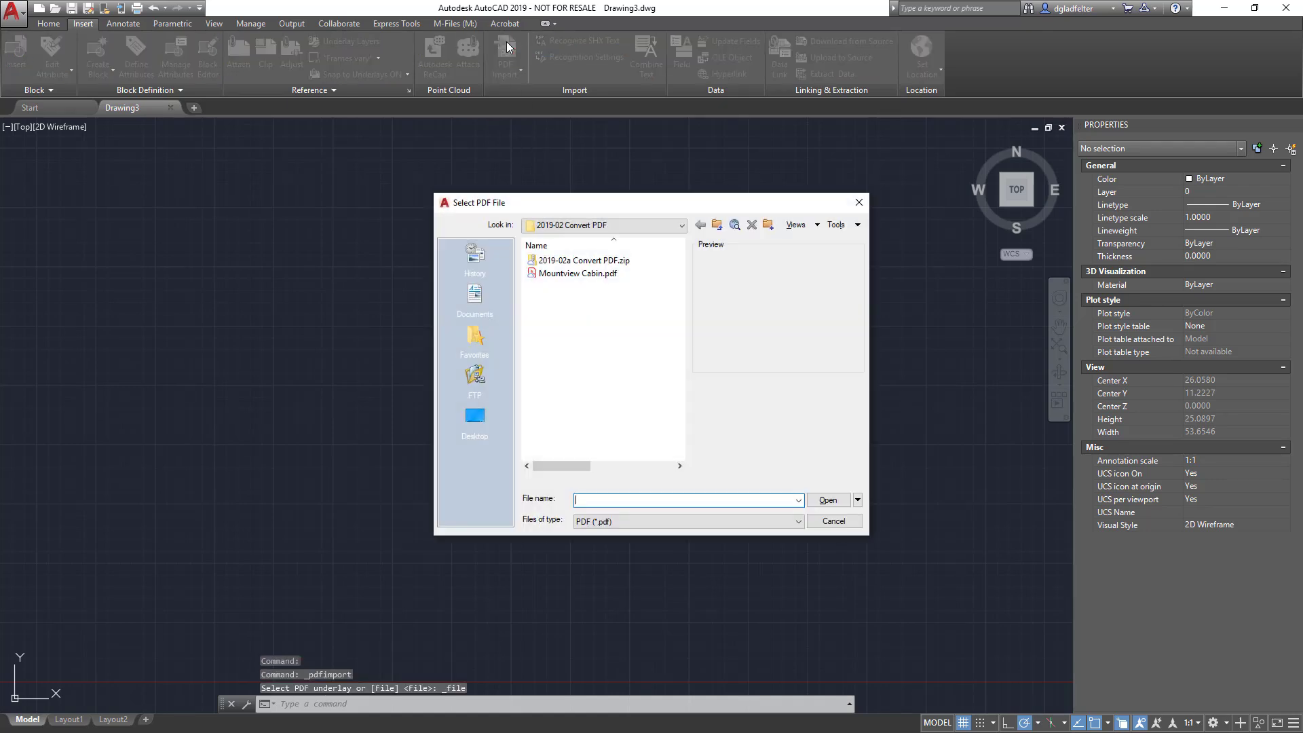
click(589, 273)
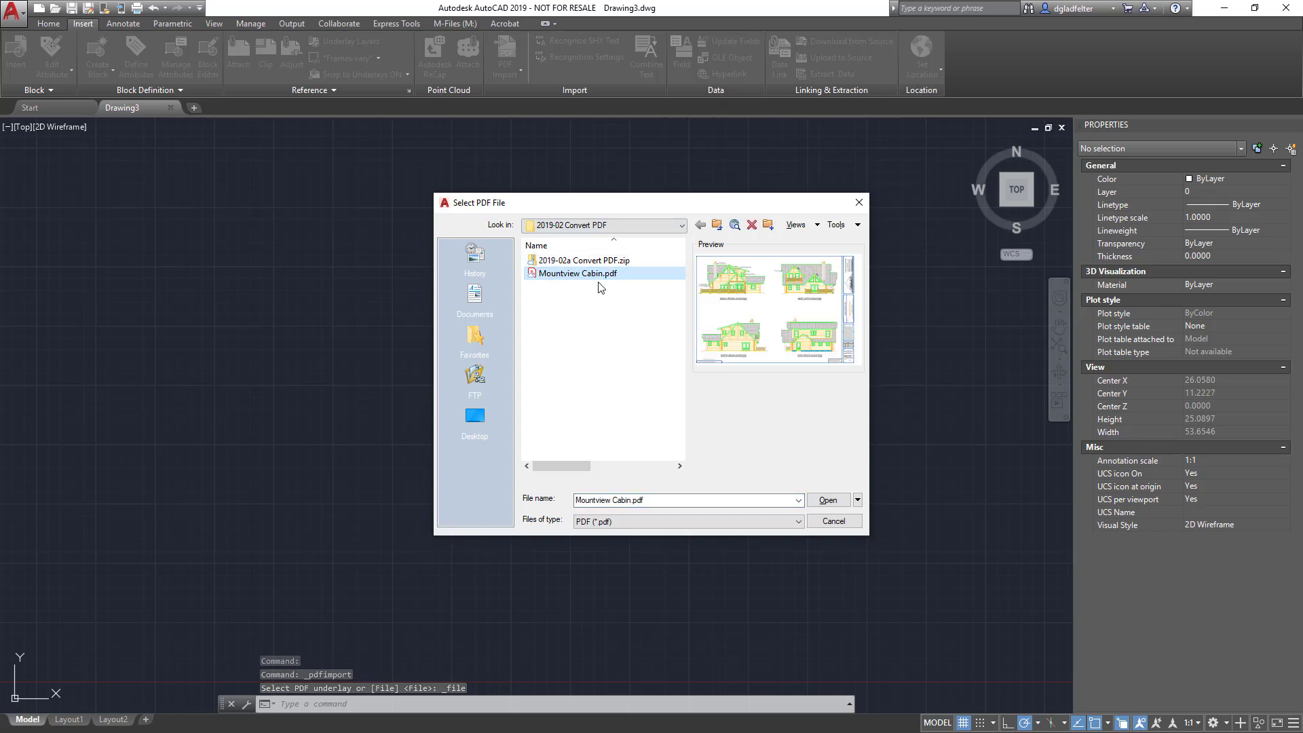
click(826, 503)
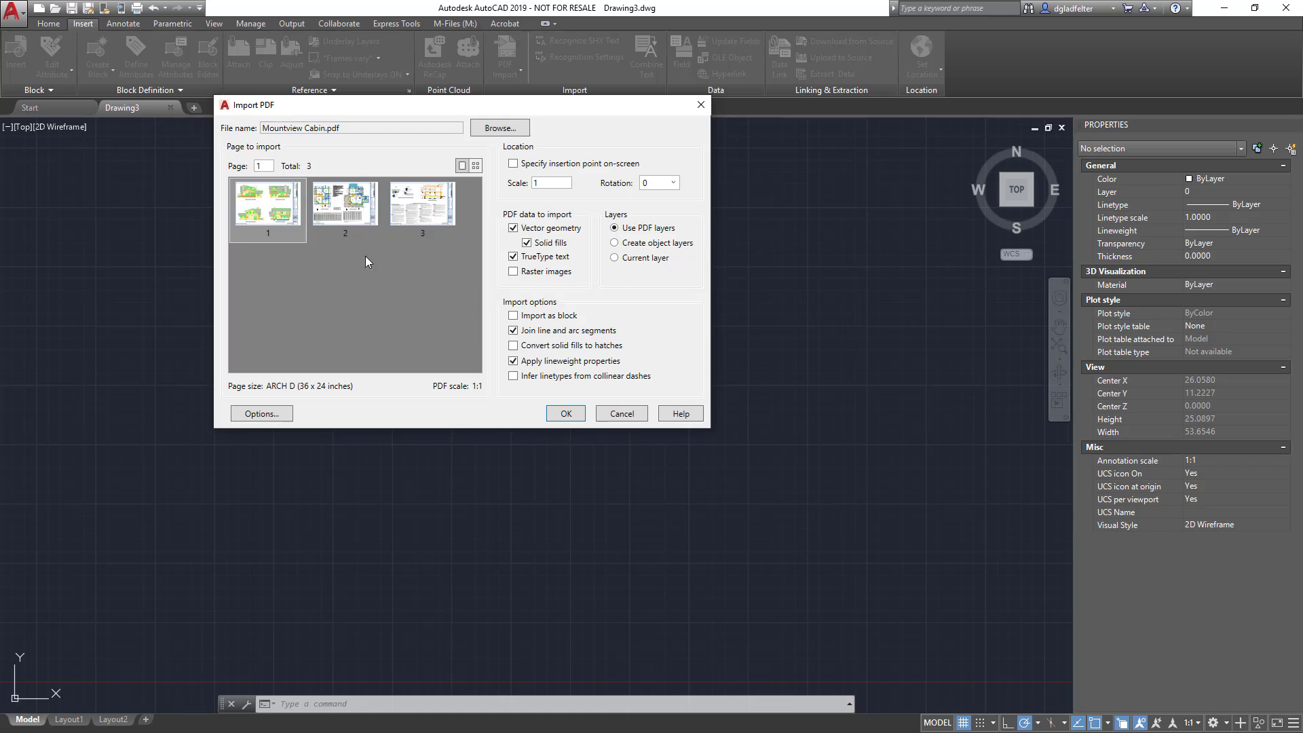
Choose page 1, the elevations sheet, and set the import scale to 48
click(342, 215)
click(275, 218)
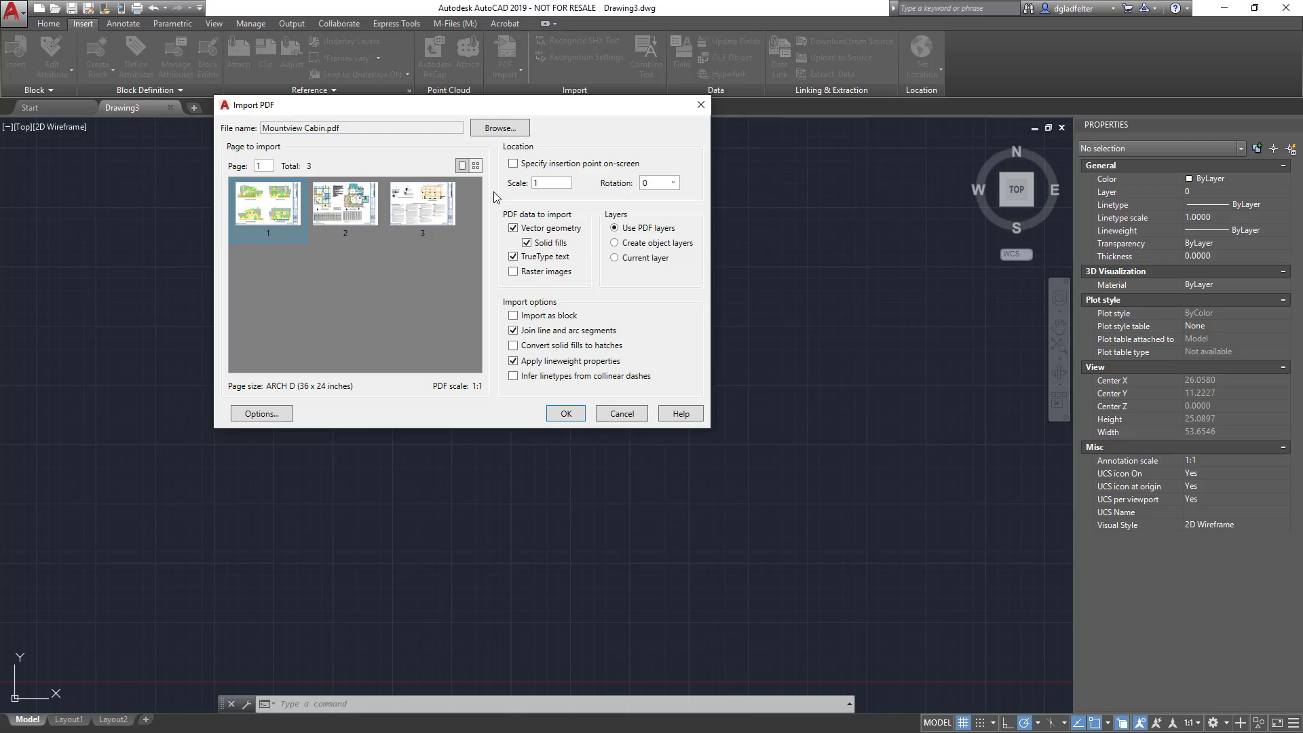
click(544, 185)
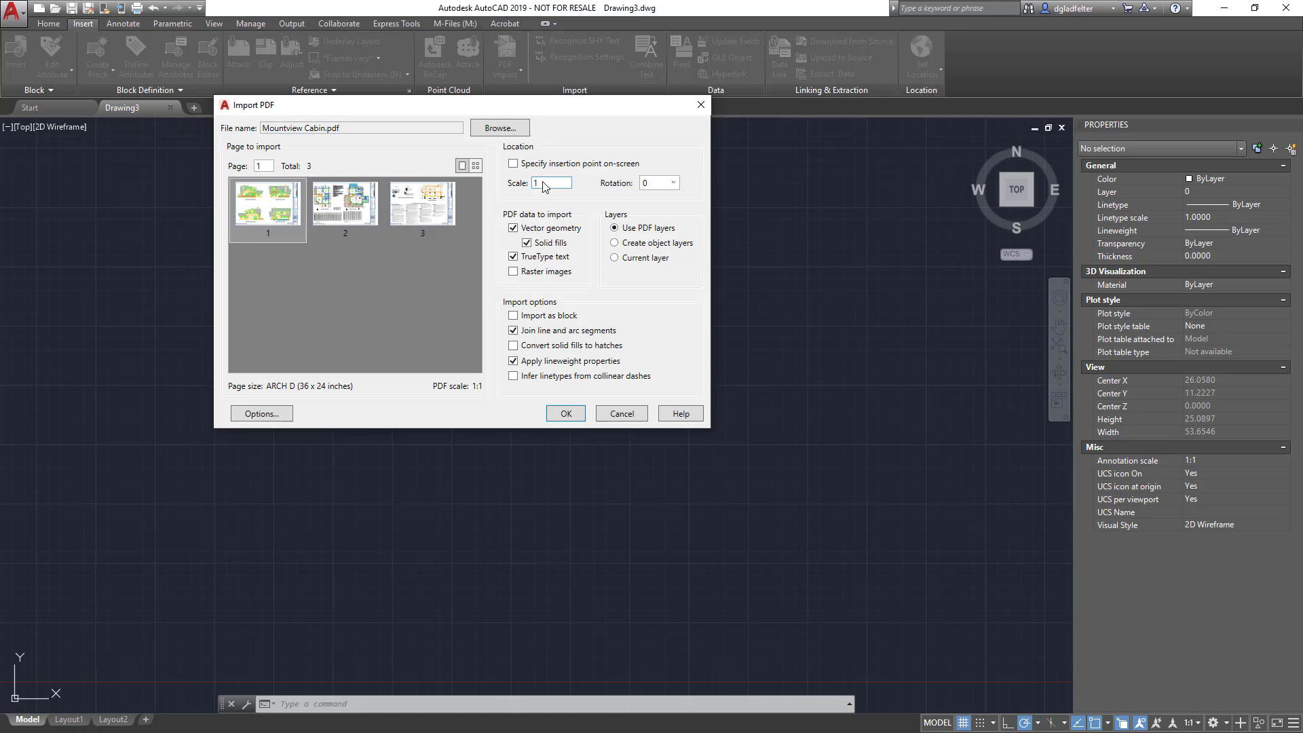
text(48)
key(Tab)
Import page 1 into Drawing3 and zoom into the West elevation
click(568, 414)
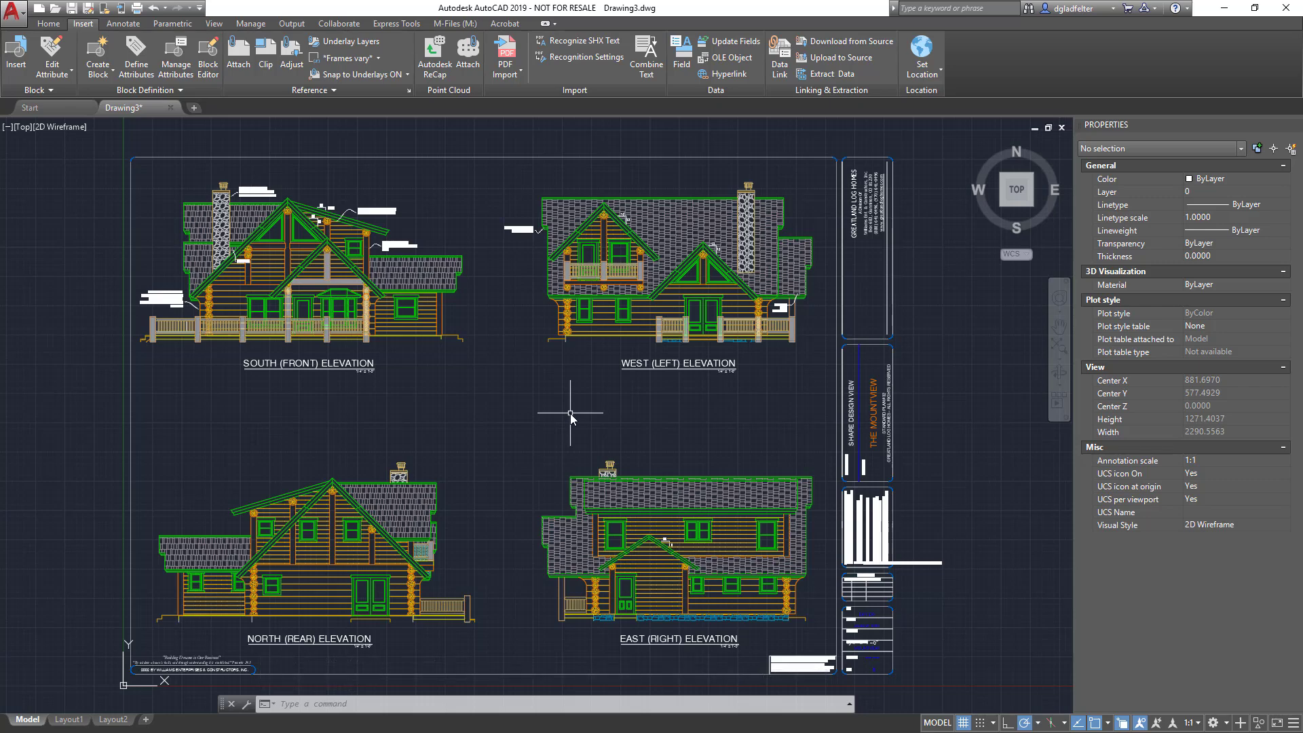
mouse_move(560, 328)
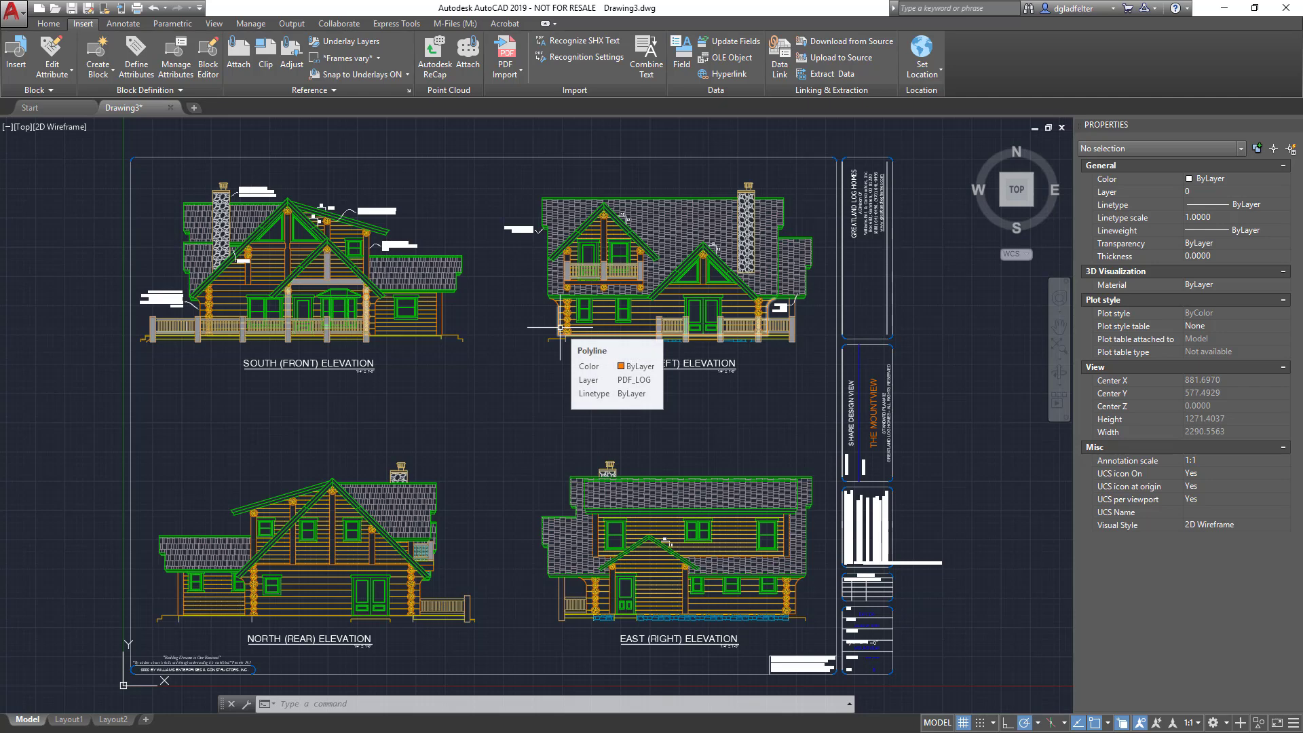
scroll(752, 378, up, 8)
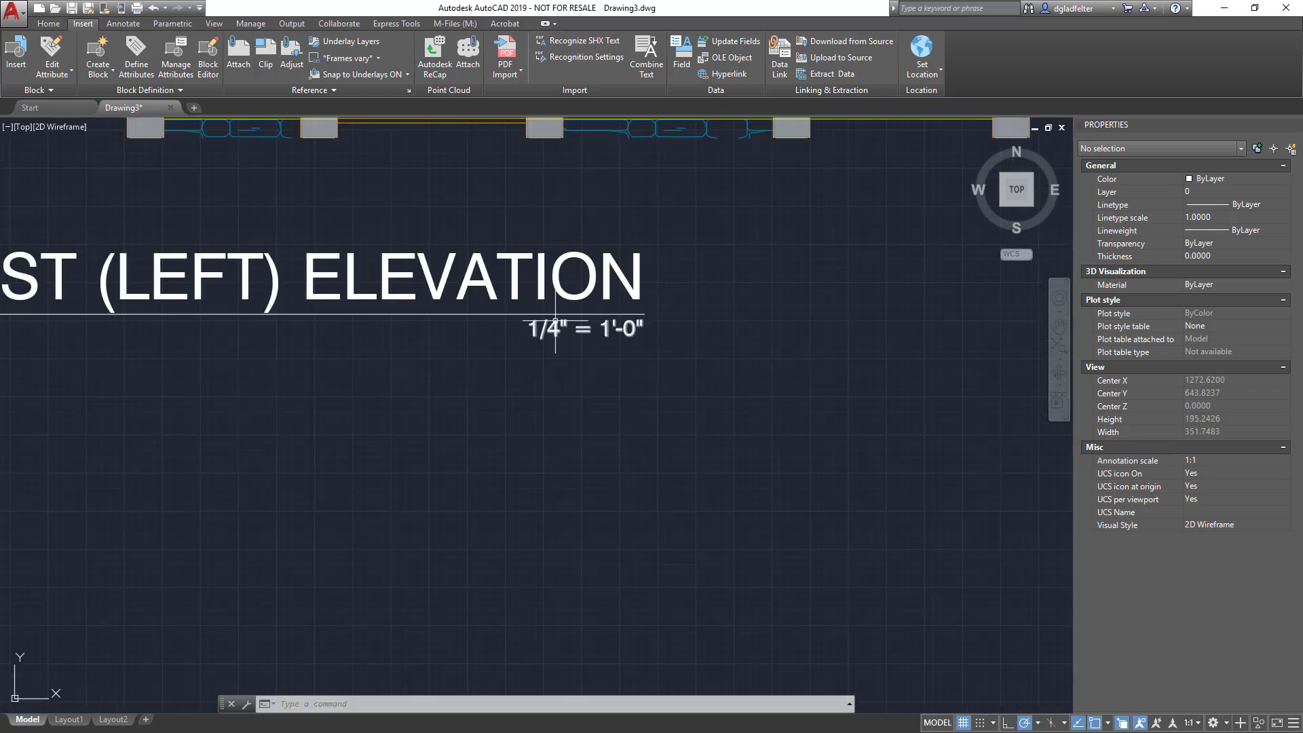
scroll(466, 364, down, 8)
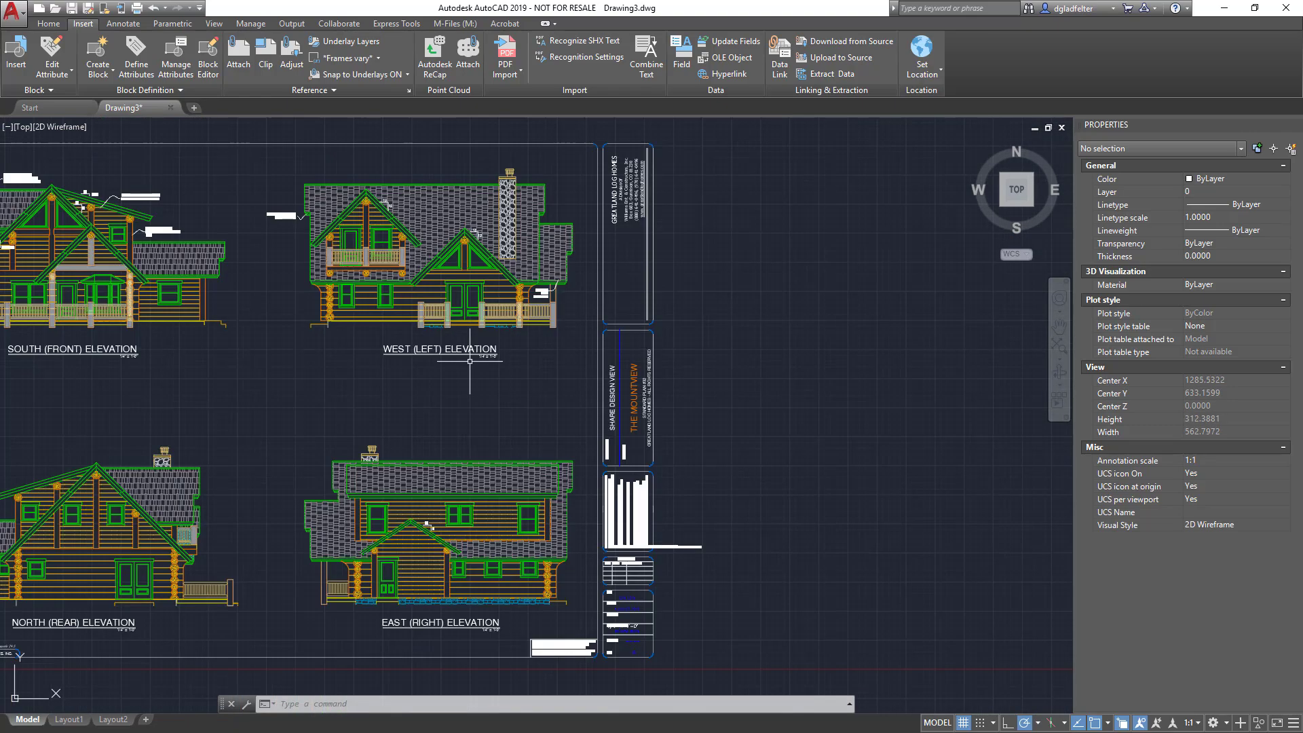
scroll(475, 339, up, 2)
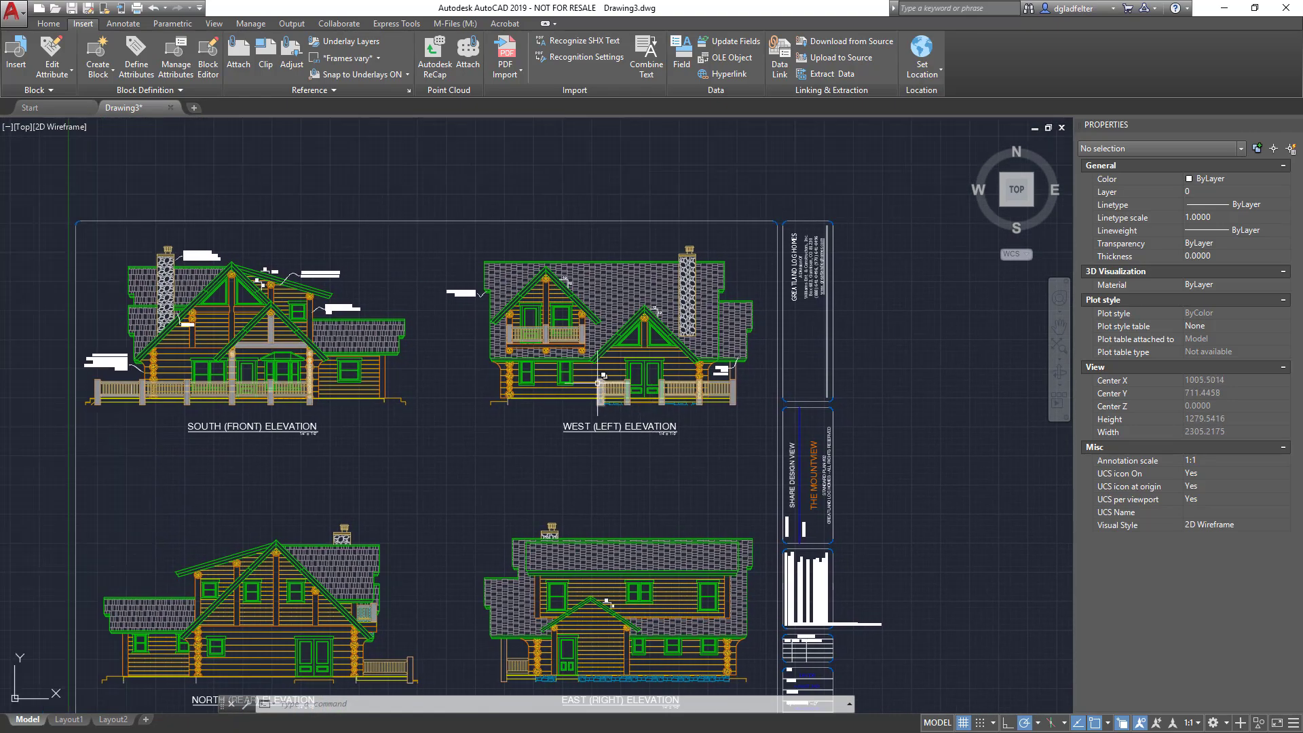
scroll(590, 377, up, 3)
scroll(590, 377, up, 2)
Check a West elevation log line's PDF layer, then review the imported PDF layer list
click(577, 357)
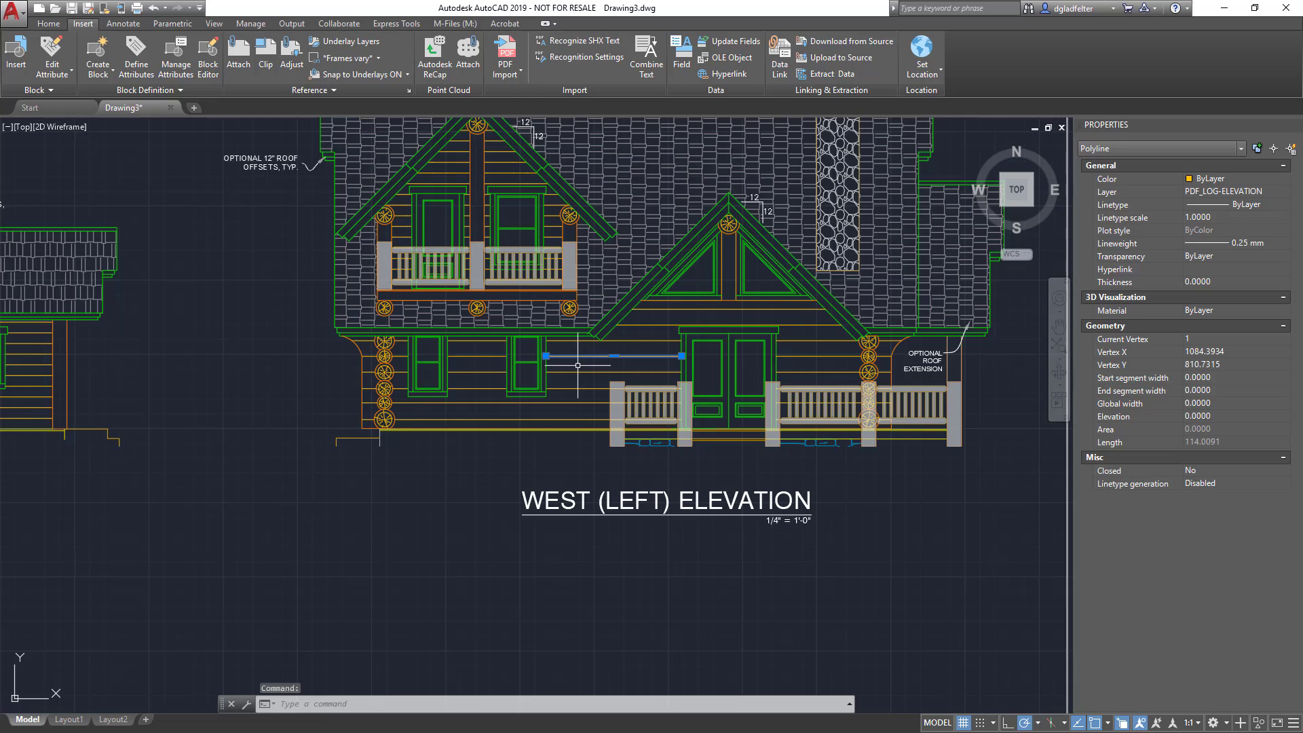
scroll(578, 365, up, 5)
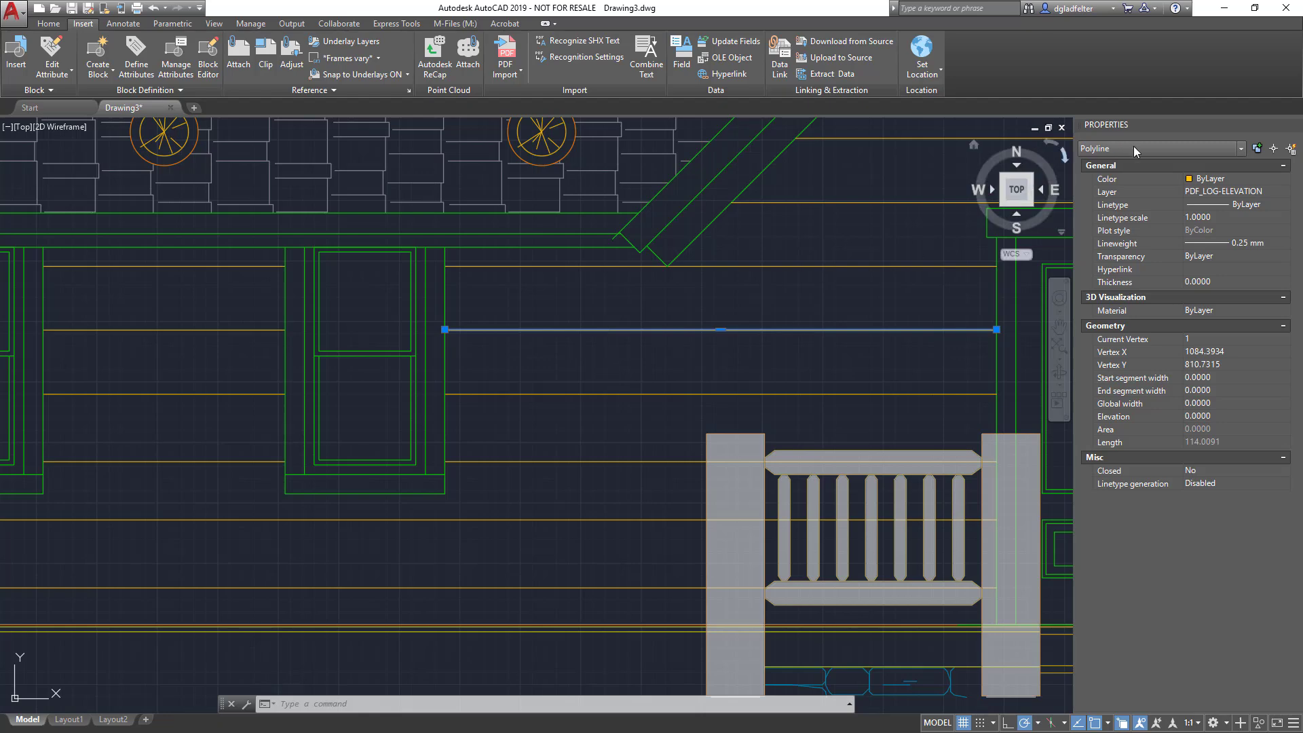
scroll(668, 367, down, 5)
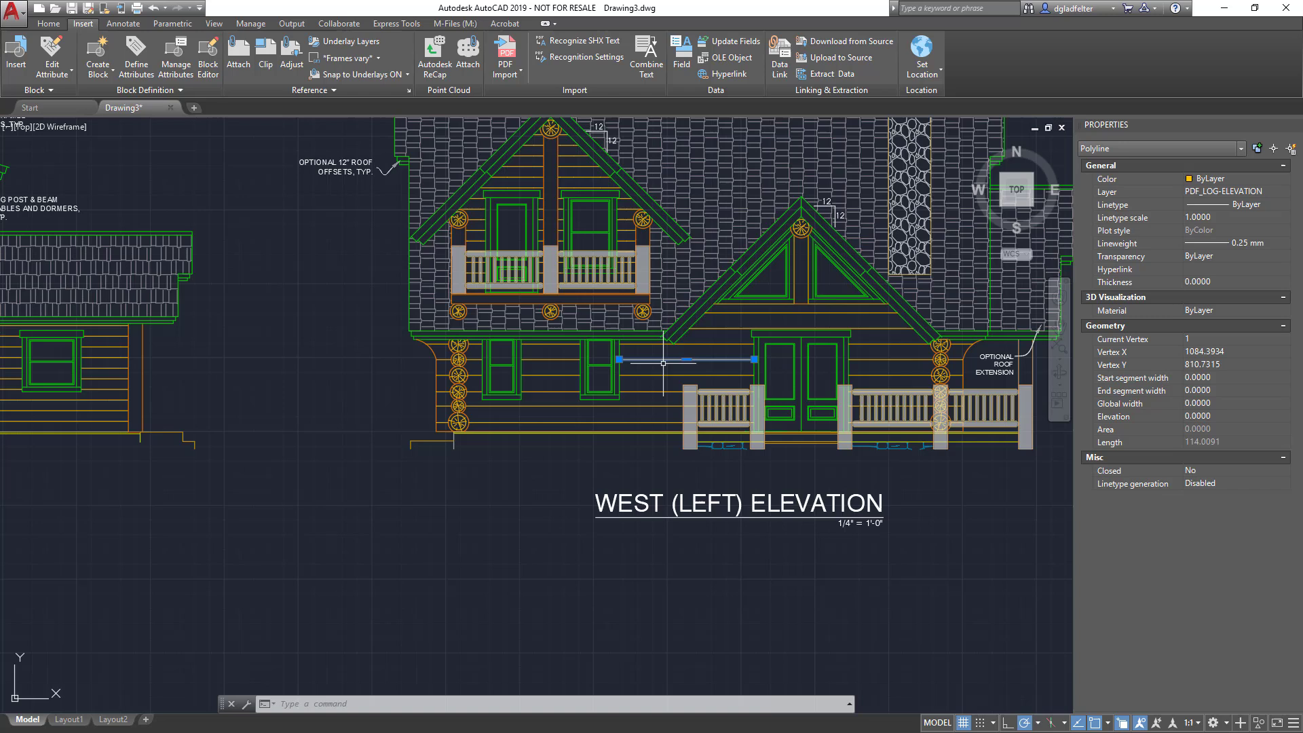
key(Escape)
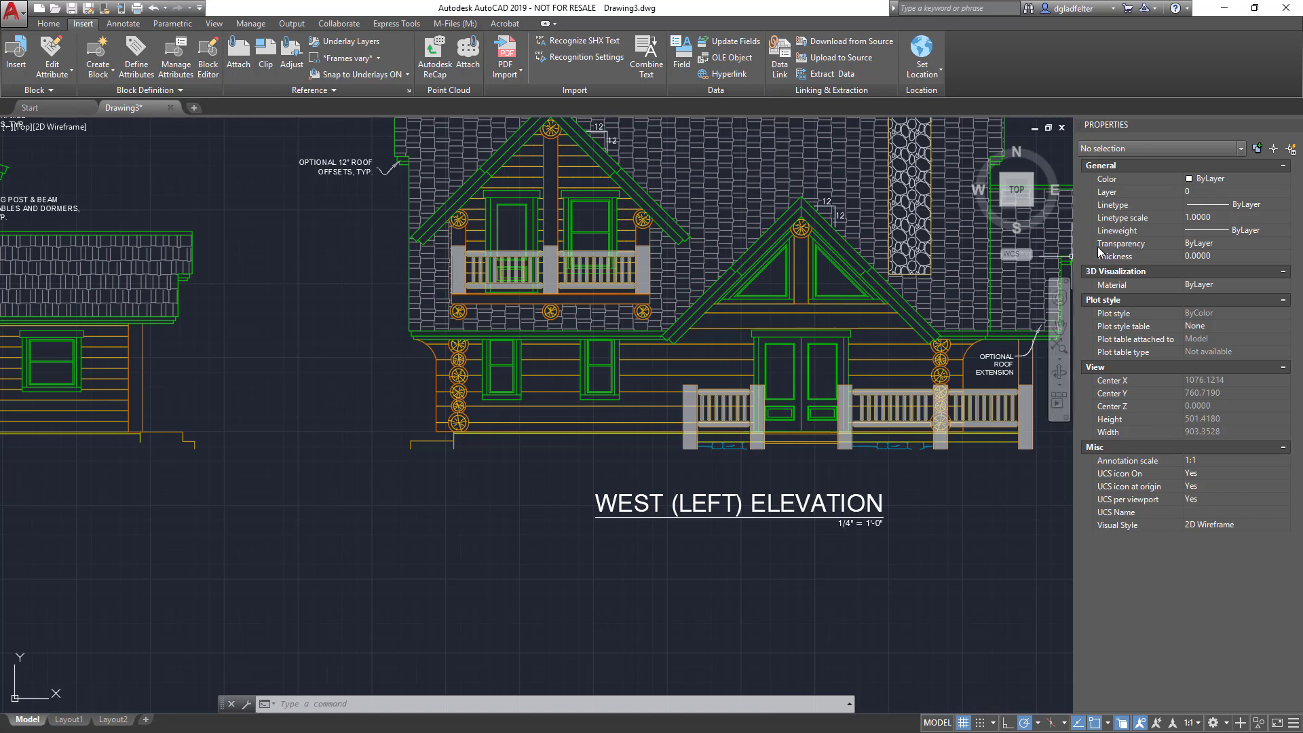
click(1196, 191)
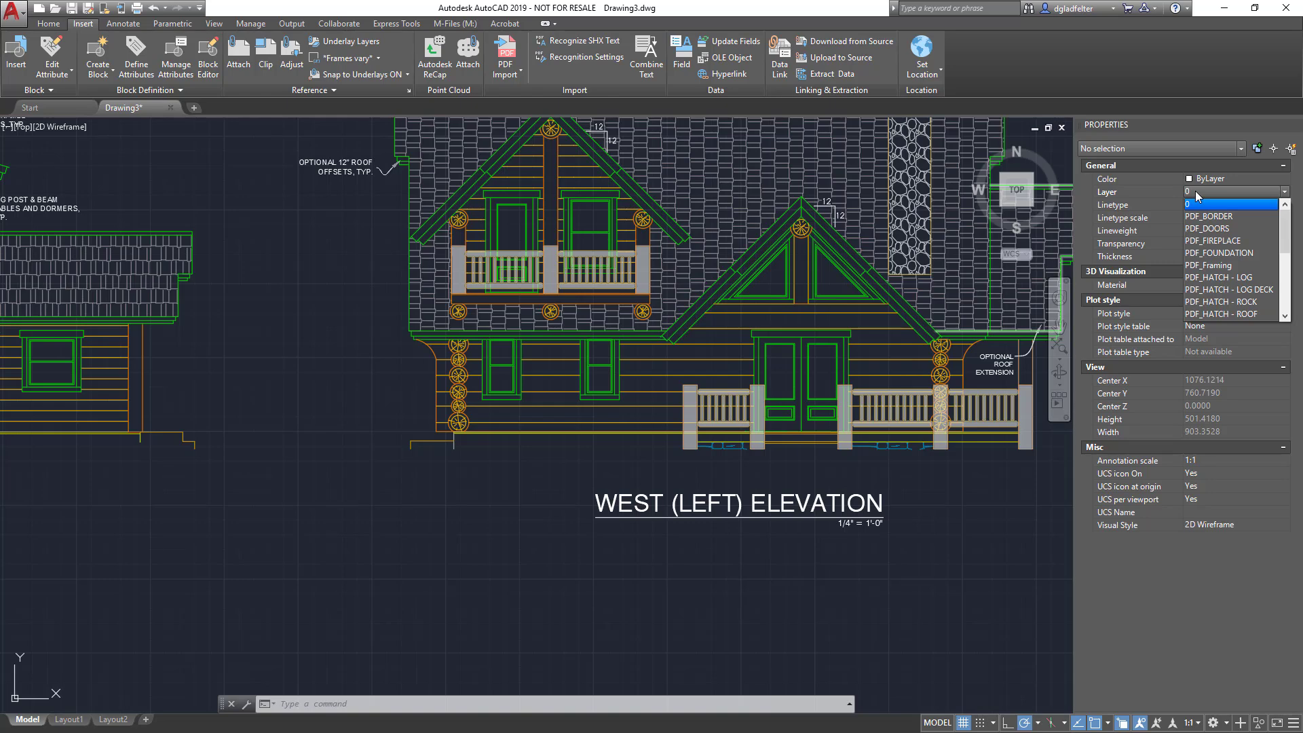
key(Escape)
key(Escape)
key(Escape)
Zoom out and pan until the South, West, North and East elevations all fit
scroll(407, 487, down, 4)
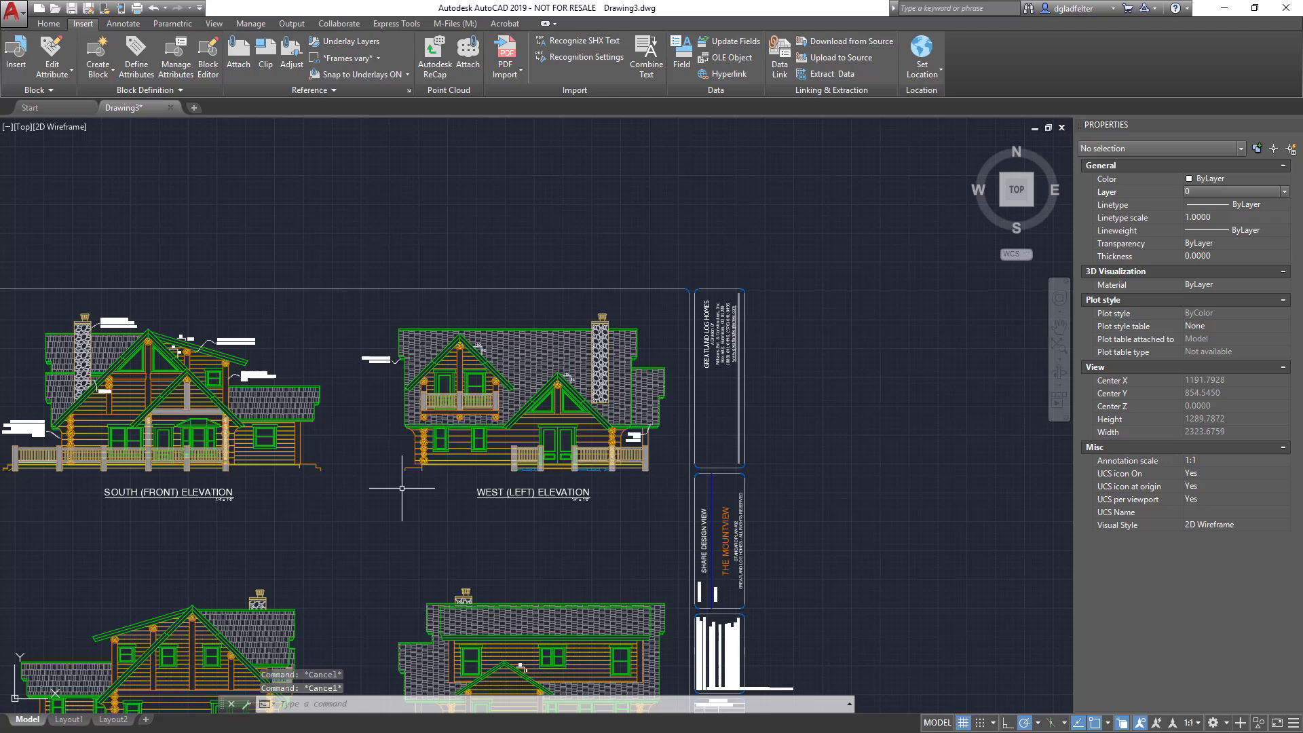
middle_drag(382, 536, 538, 424)
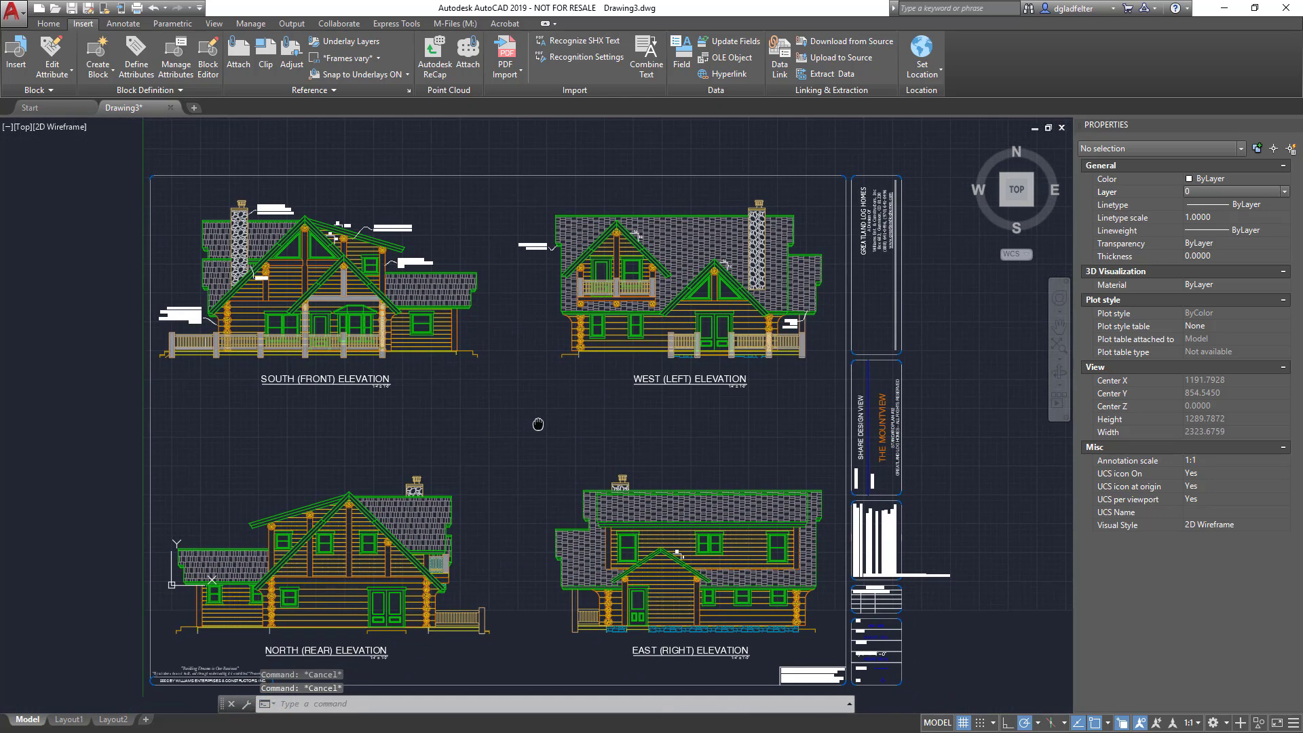